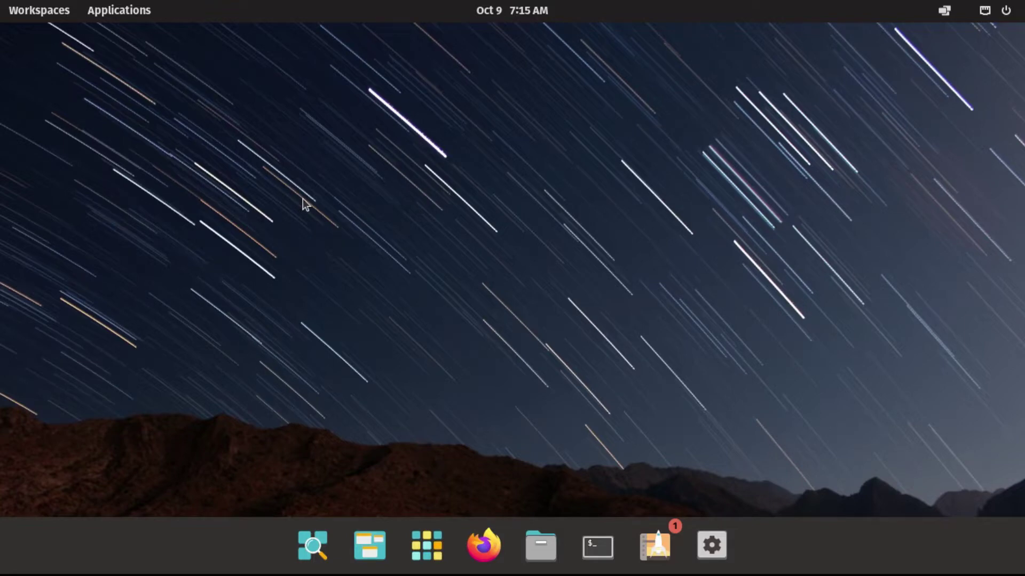
Open Settings maximized and unlock the Users page with the administrator password.
{"action": "left_click", "coordinate": [712, 544]}
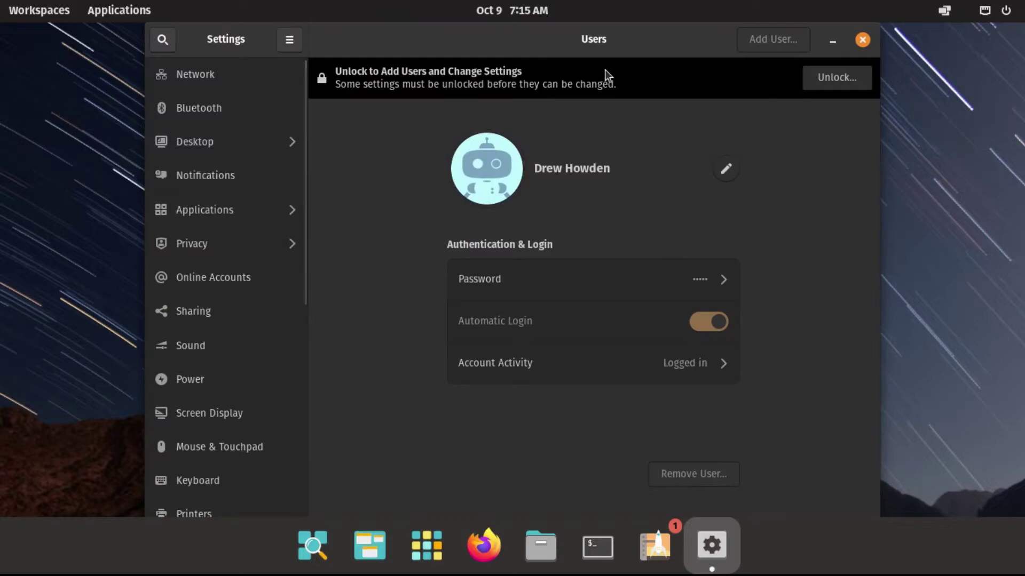
{"action": "double_click", "coordinate": [603, 48]}
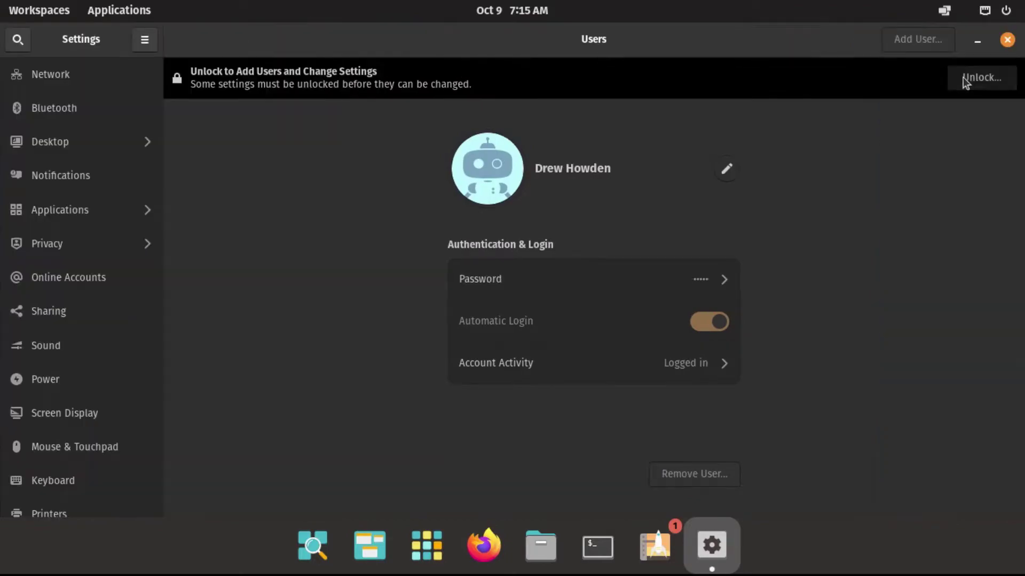
{"action": "left_click", "coordinate": [980, 77]}
{"action": "type", "text": "***"}
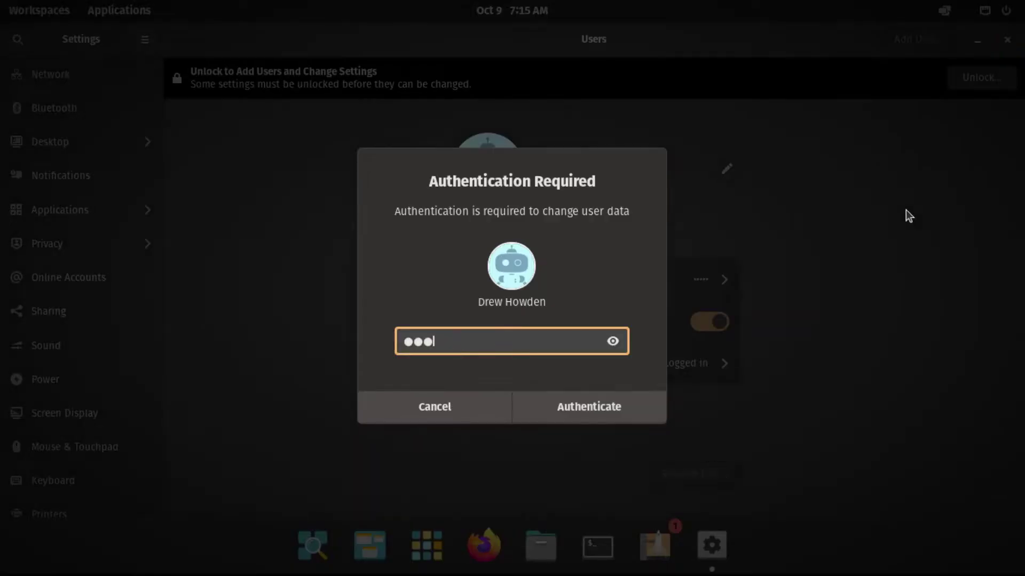
{"action": "key", "text": "Return"}
Add an Administrator account with full name 'Temporary User' and username temp.
{"action": "left_click", "coordinate": [889, 46]}
{"action": "left_click", "coordinate": [606, 133]}
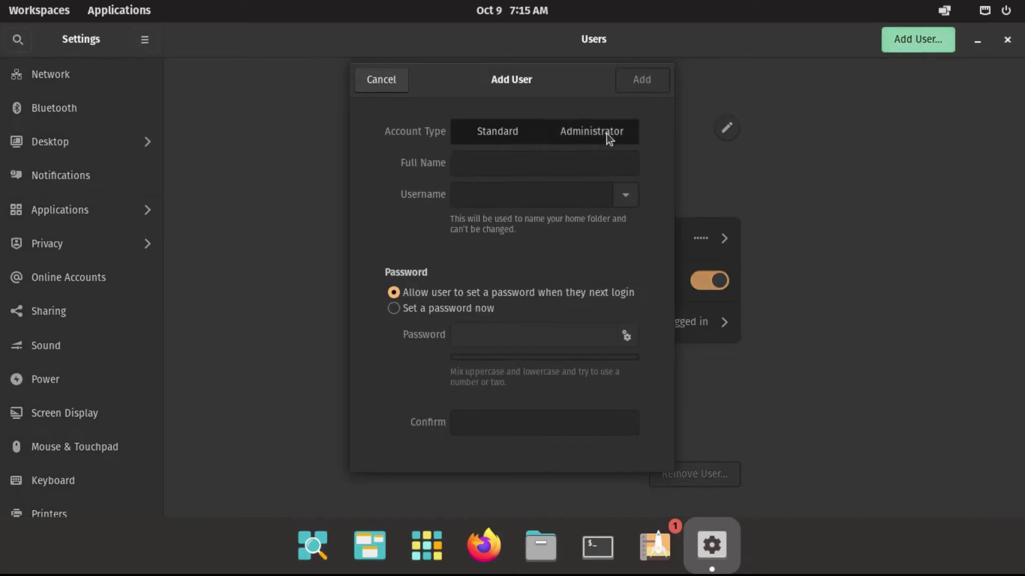
{"action": "left_click", "coordinate": [543, 163]}
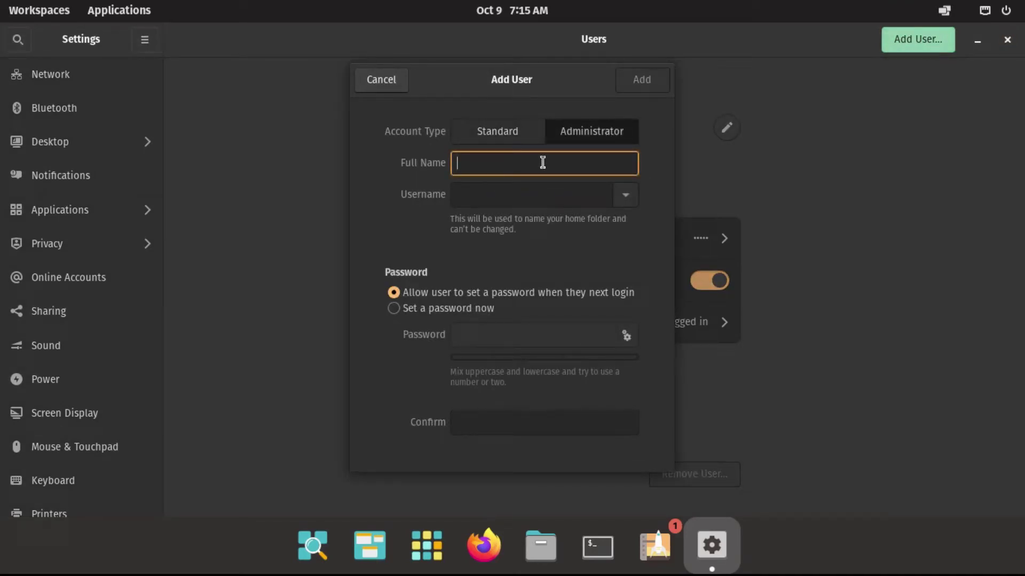
{"action": "type", "text": "Temporary"}
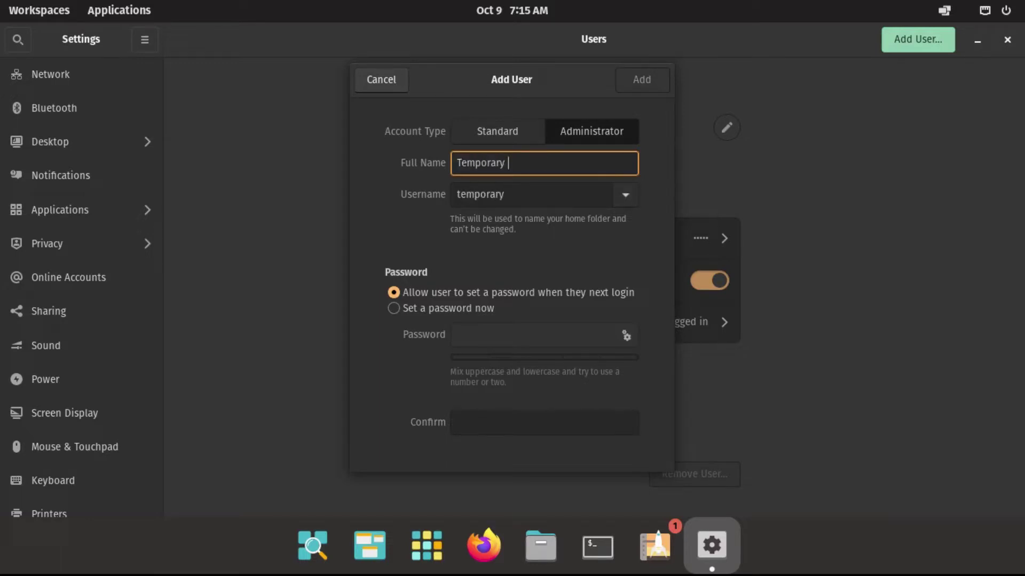
{"action": "type", "text": " User"}
{"action": "left_click_drag", "start_coordinate": [525, 194], "coordinate": [483, 194]}
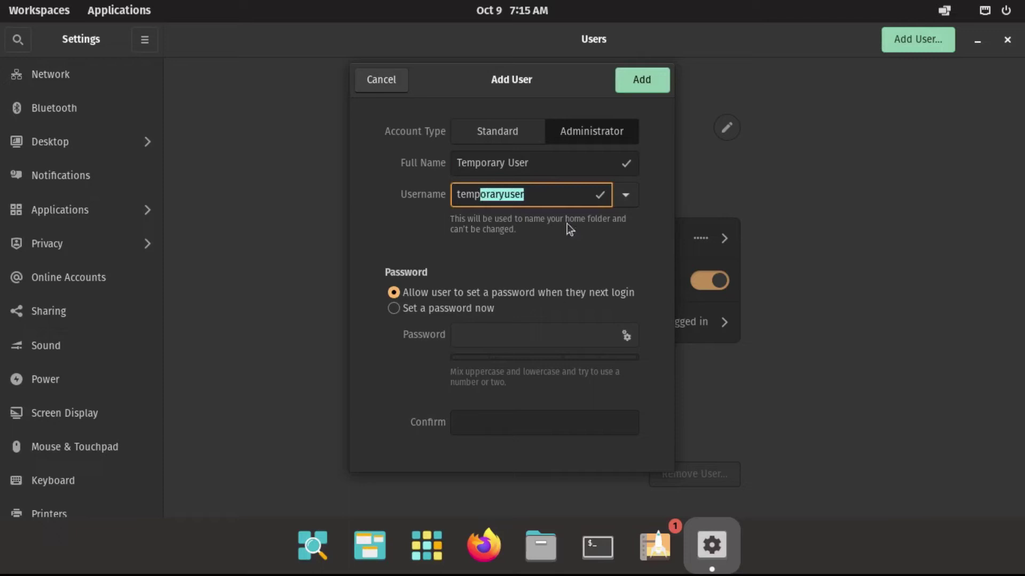
{"action": "key", "text": "BackSpace"}
{"action": "left_click", "coordinate": [635, 81]}
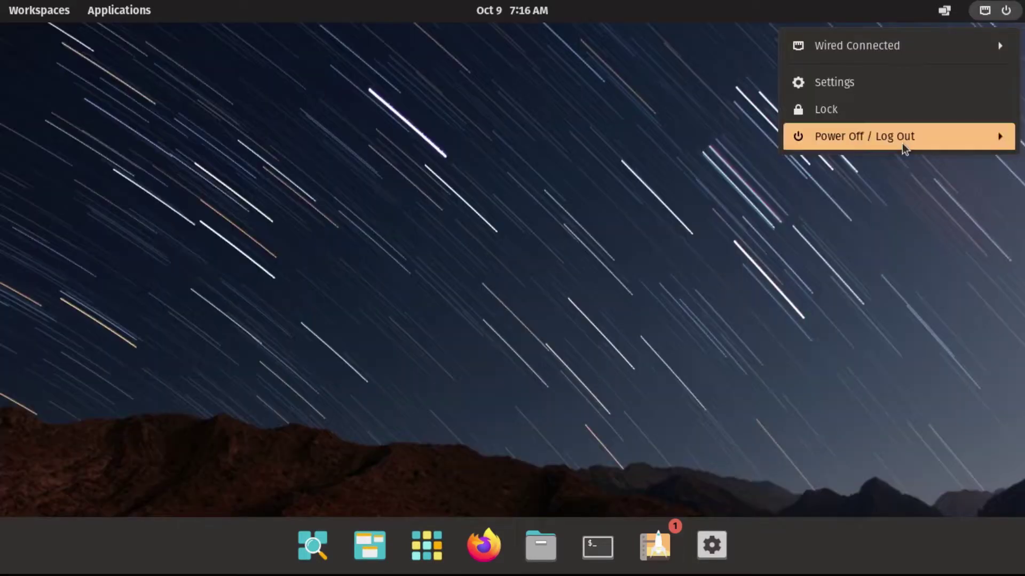
Log out of the current session from the system menu.
{"action": "left_click", "coordinate": [902, 140]}
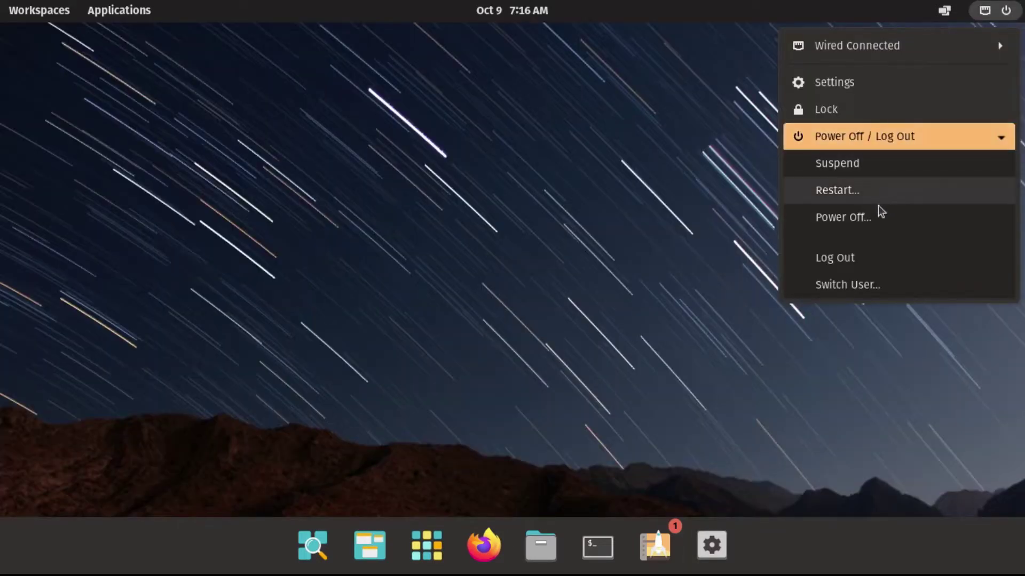
{"action": "left_click", "coordinate": [870, 258]}
{"action": "left_click", "coordinate": [604, 340]}
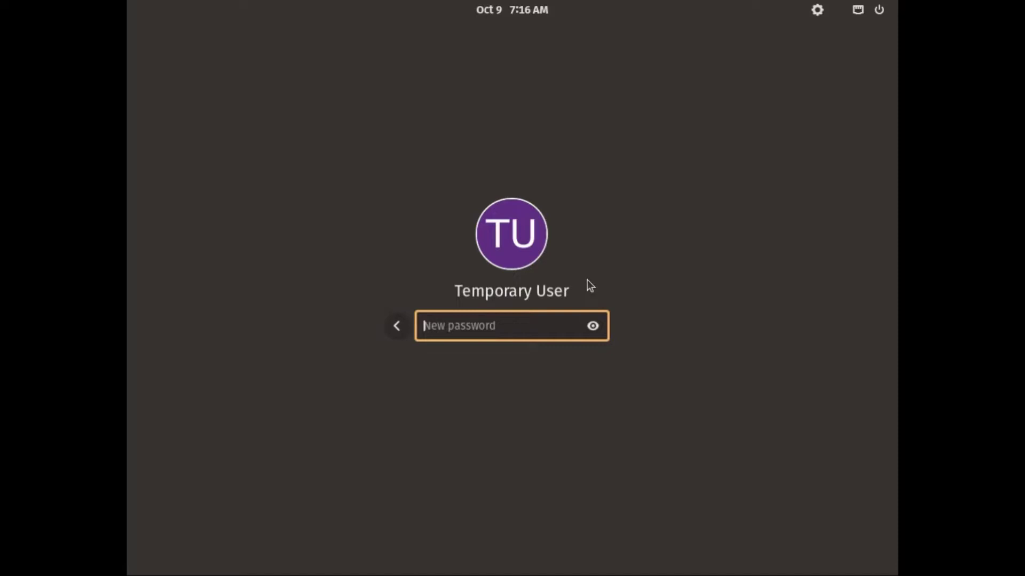
Sign in as Temporary User, set its new password and finish the first-login setup.
{"action": "type", "text": "****"}
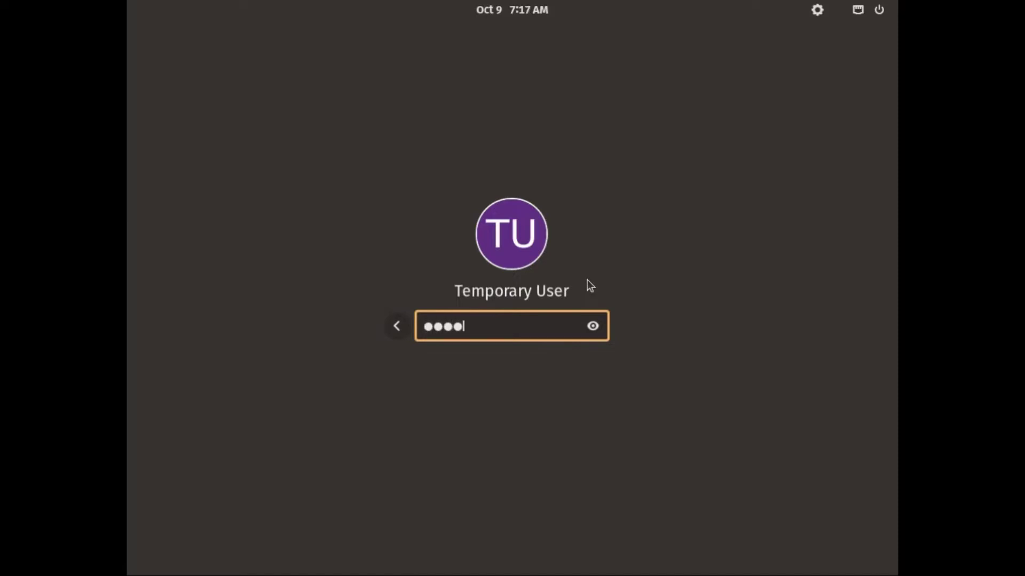
{"action": "type", "text": "*****"}
{"action": "key", "text": "Return"}
{"action": "type", "text": "***"}
{"action": "left_click", "coordinate": [857, 38]}
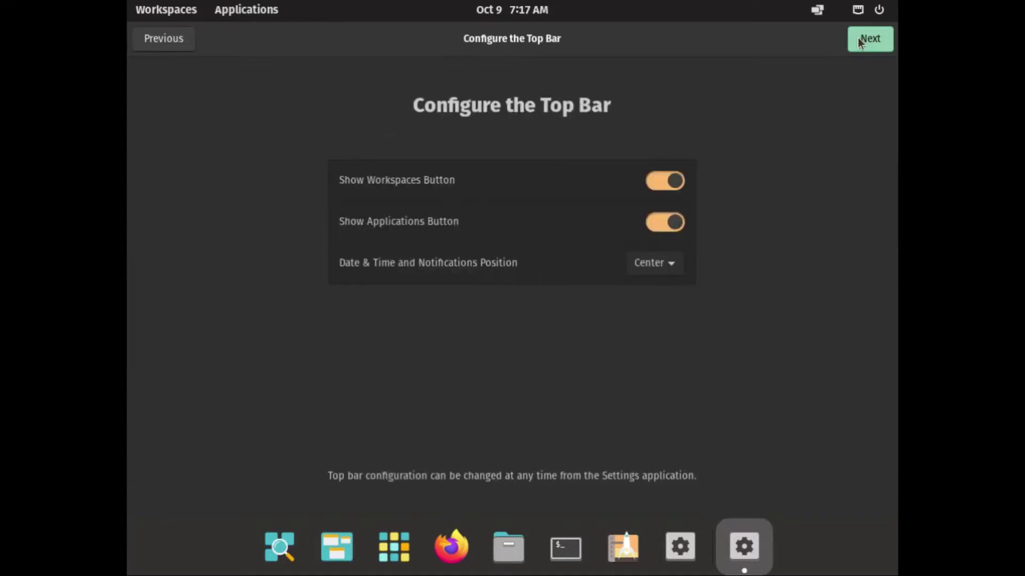
{"action": "left_click", "coordinate": [857, 37]}
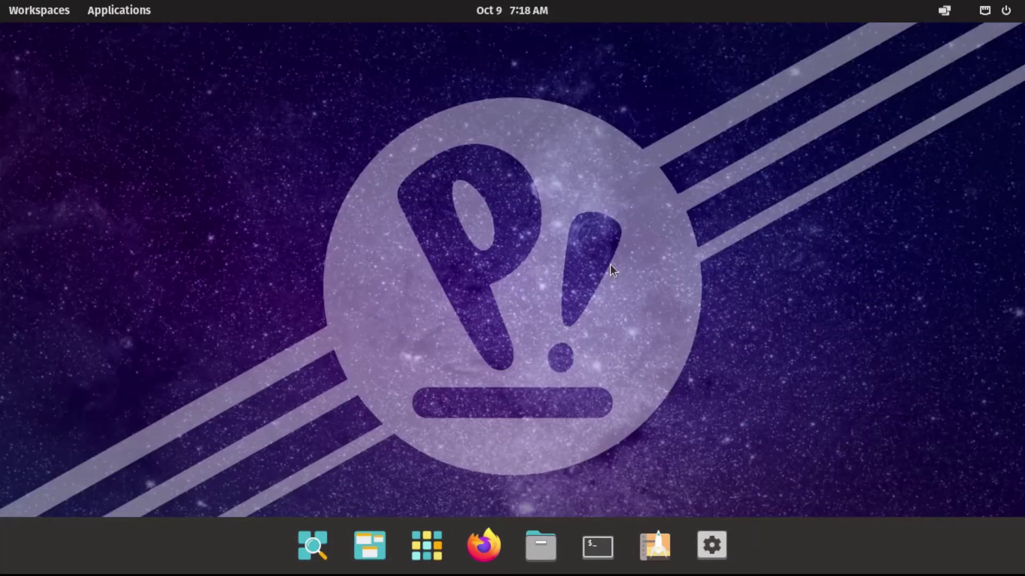
In a maximized Terminal, run 'sudo ecrypfs-migrate-home -u' for the original user's account.
{"action": "left_click", "coordinate": [595, 541]}
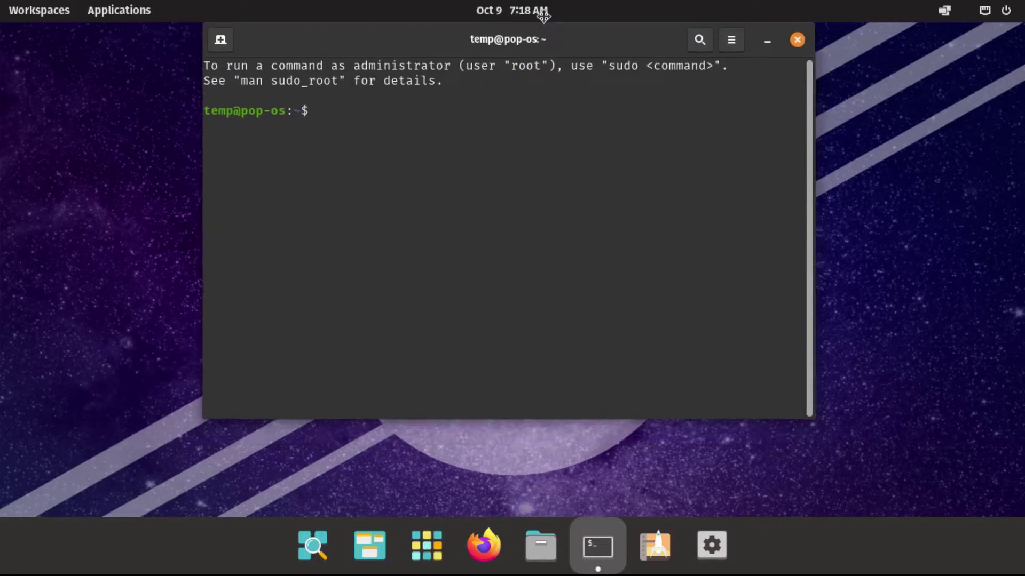
{"action": "left_click_drag", "start_coordinate": [543, 16], "coordinate": [541, 12]}
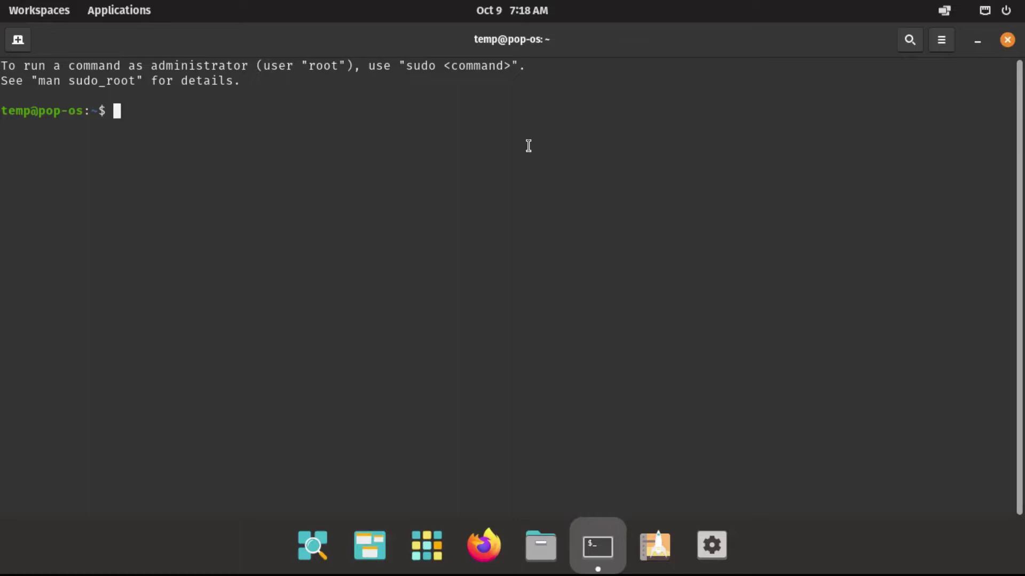
{"action": "type", "text": "sudo ecryp"}
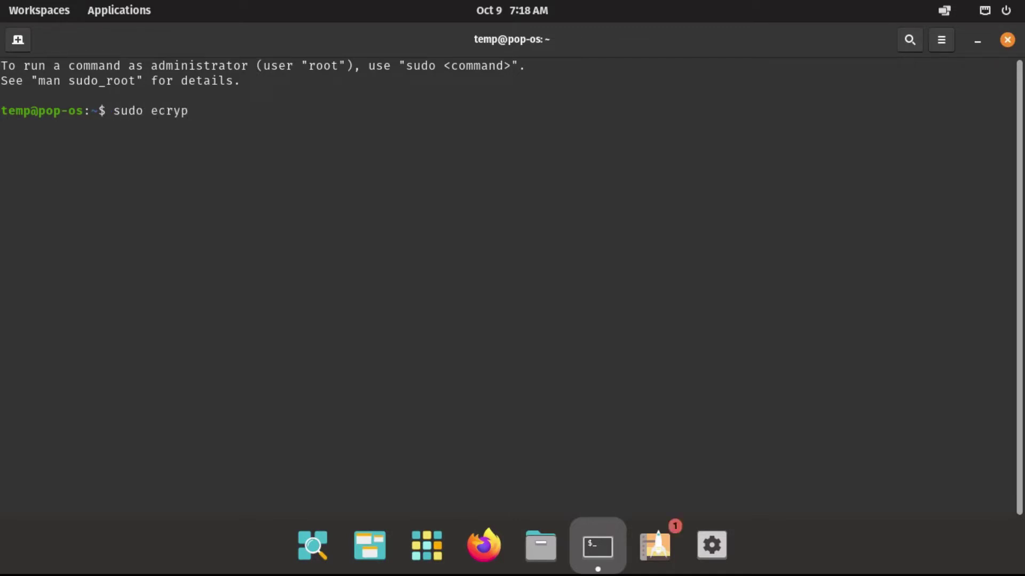
{"action": "type", "text": "fs-migrate-home -u"}
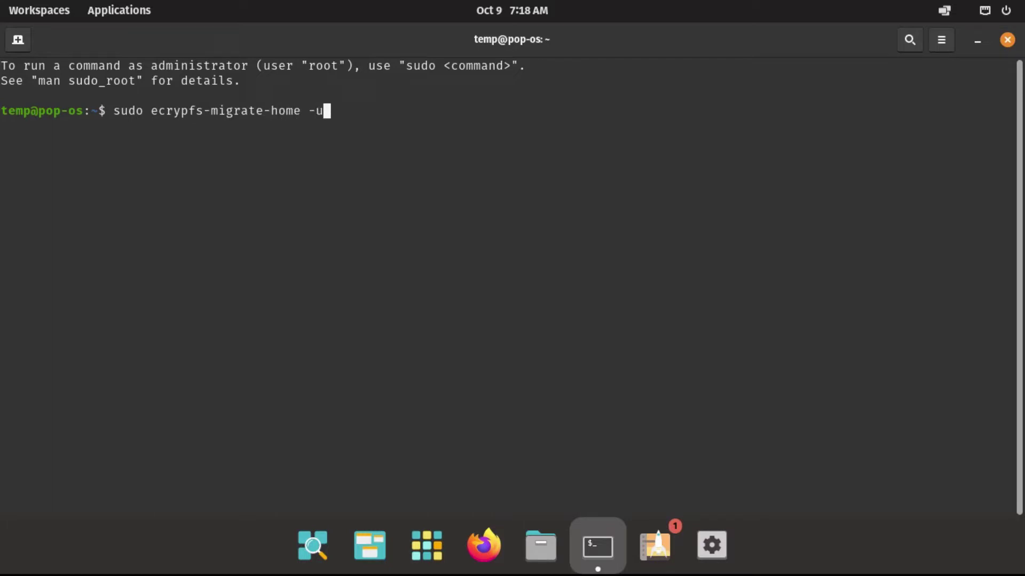
{"action": "type", "text": " drew"}
{"action": "left_click_drag", "start_coordinate": [3, 109], "coordinate": [31, 111]}
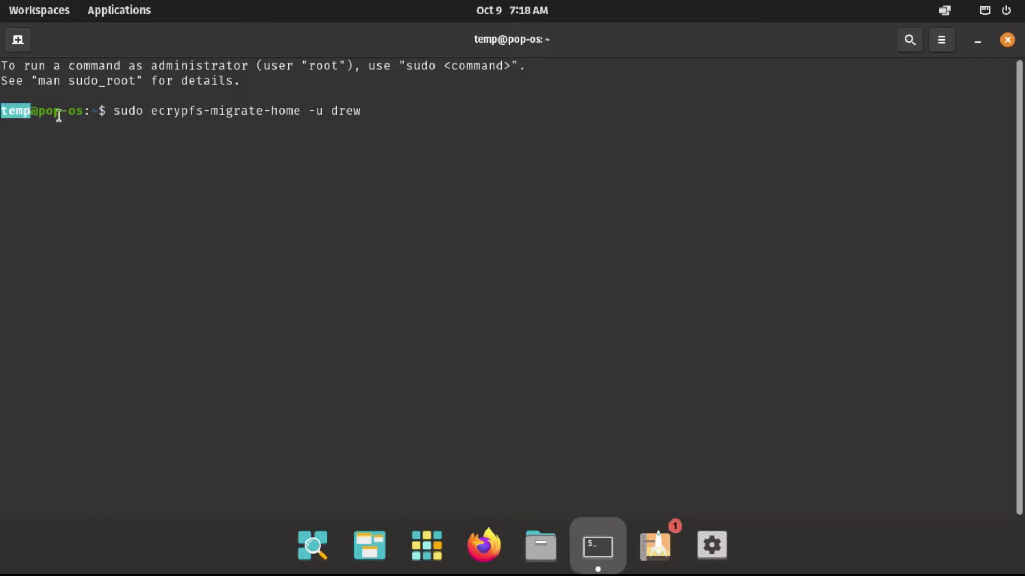
{"action": "left_click", "coordinate": [52, 114]}
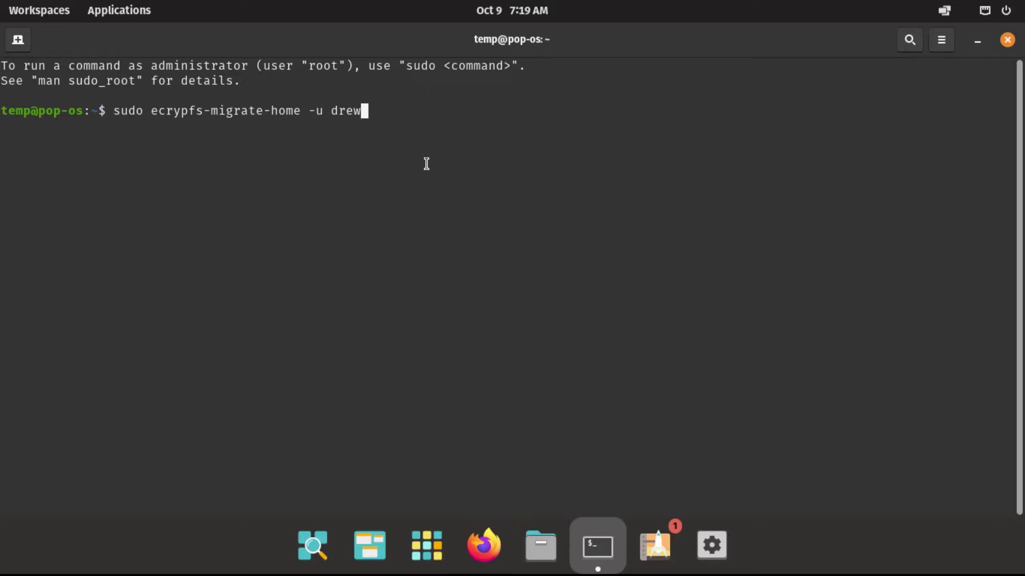
{"action": "key", "text": "Return"}
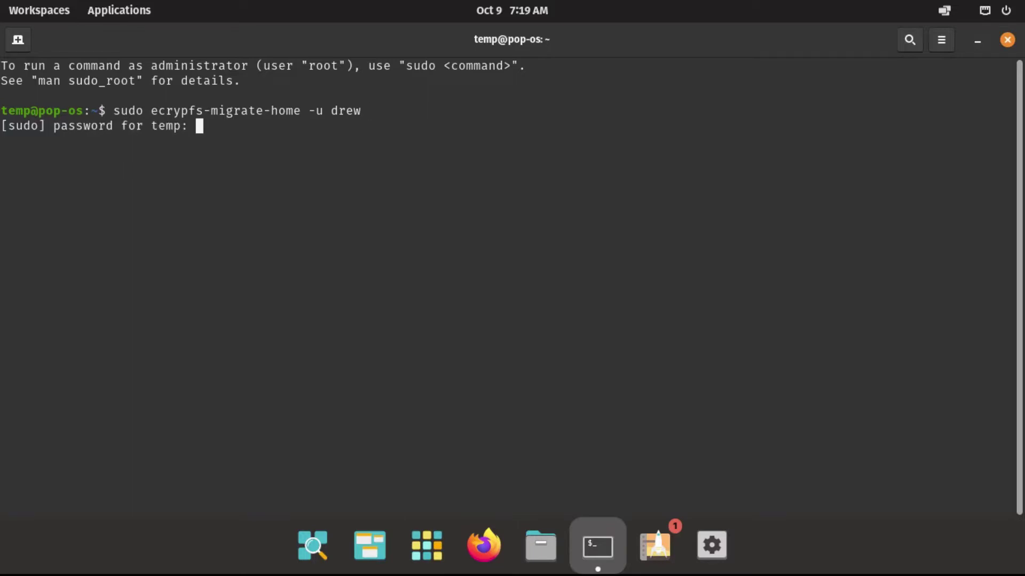
Enter the sudo password, correct the command to ecryptfs-migrate-home, rerun it and give the login passphrase.
{"action": "key", "text": "Return"}
{"action": "key", "text": "Up"}
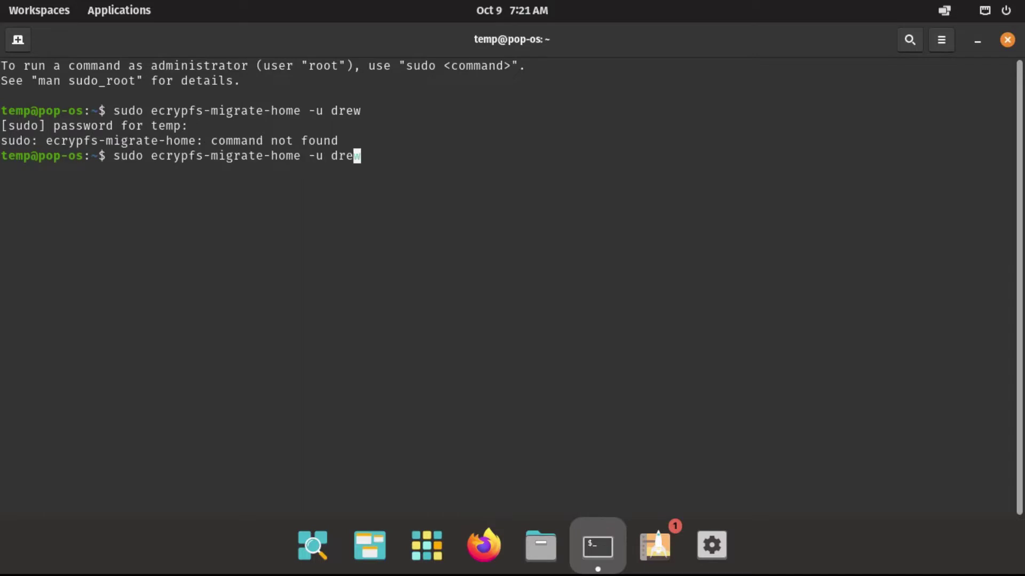
{"action": "key", "text": "Left"}
{"action": "key", "text": "Left"}
{"action": "key", "text": "Left"}
{"action": "key", "text": "Left"}
{"action": "key", "text": "Left"}
{"action": "key", "text": "Left"}
{"action": "key", "text": "Left"}
{"action": "key", "text": "Left"}
{"action": "key", "text": "Left"}
{"action": "key", "text": "Left"}
{"action": "key", "text": "Left"}
{"action": "key", "text": "Left"}
{"action": "key", "text": "Left"}
{"action": "key", "text": "Left"}
{"action": "key", "text": "Left"}
{"action": "key", "text": "Left"}
{"action": "key", "text": "Left"}
{"action": "key", "text": "Left"}
{"action": "key", "text": "Left"}
{"action": "key", "text": "Left"}
{"action": "key", "text": "Left"}
{"action": "key", "text": "Left"}
{"action": "key", "text": "Left"}
{"action": "type", "text": "t"}
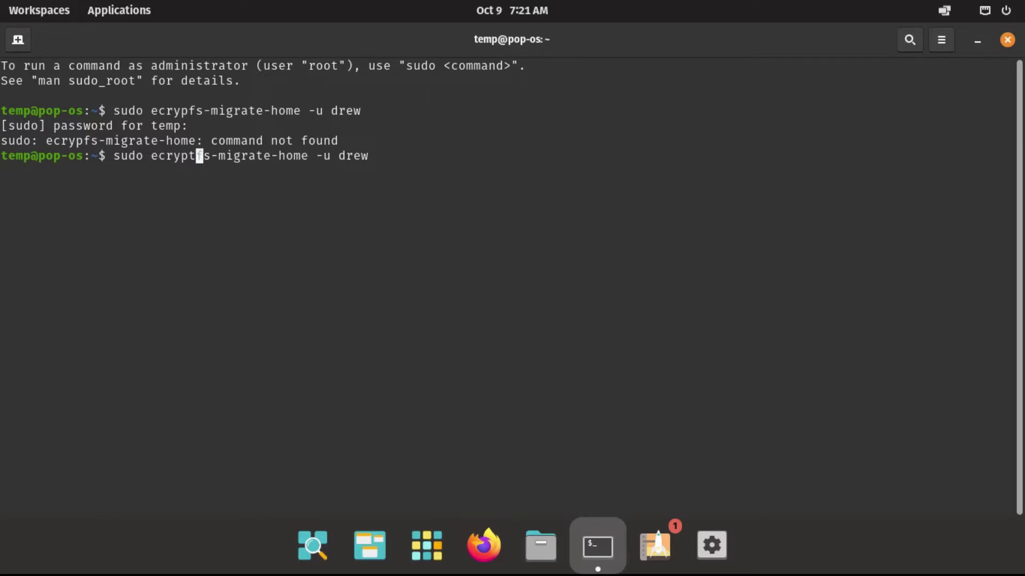
{"action": "key", "text": "Return"}
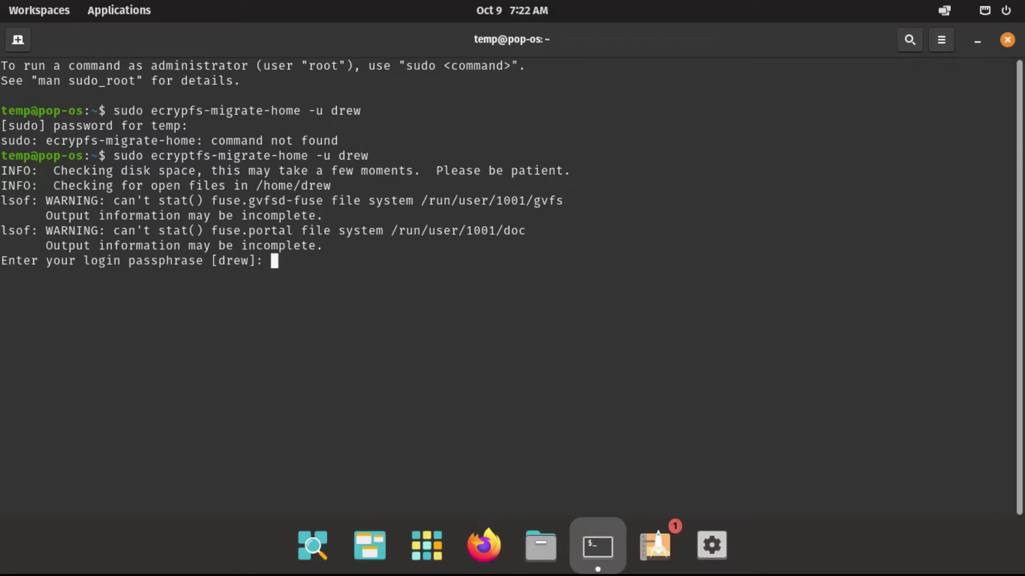
{"action": "key", "text": "Return"}
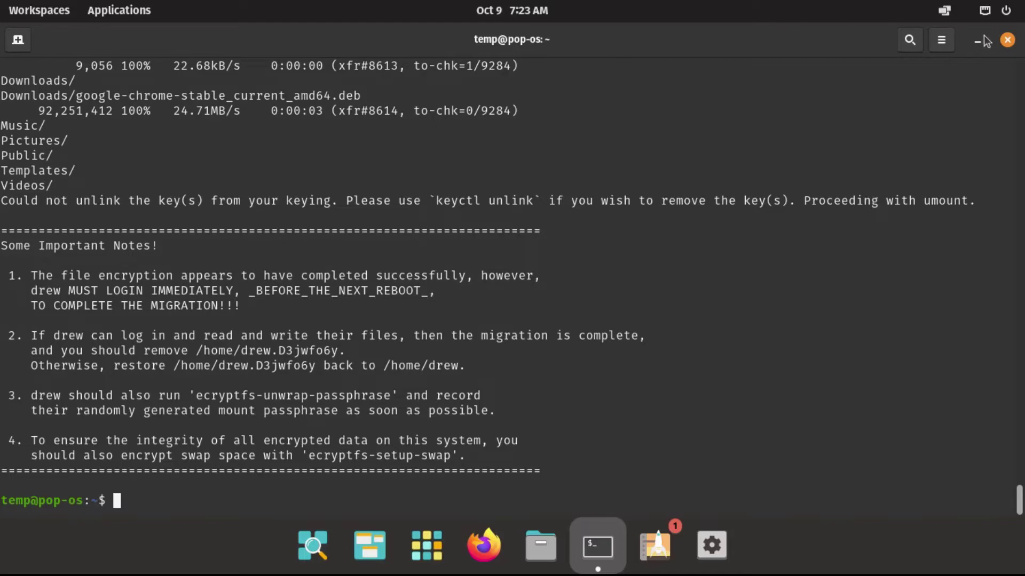
Close the Terminal and expand the Power Off / Log Out options in the system menu.
{"action": "left_click", "coordinate": [1006, 40]}
{"action": "left_click", "coordinate": [988, 12]}
{"action": "left_click", "coordinate": [868, 140]}
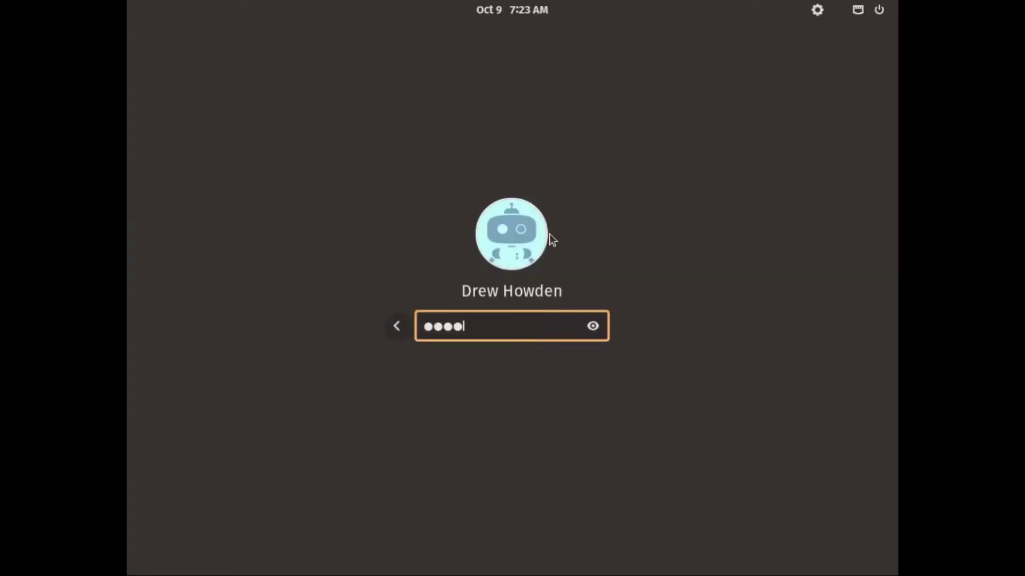
Sign in as the original user and unlock the Users page in Settings.
{"action": "key", "text": "Return"}
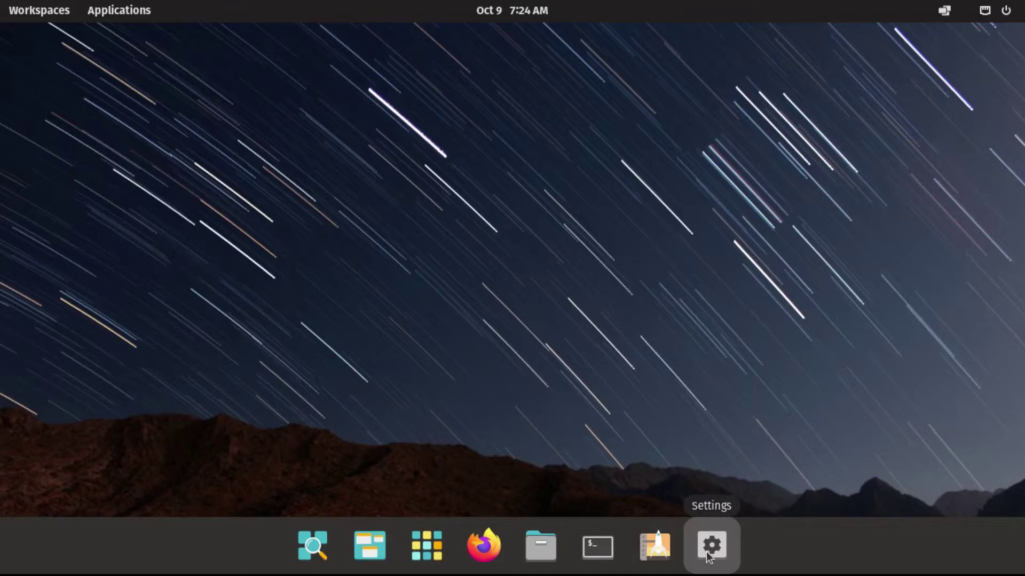
{"action": "left_click", "coordinate": [707, 552]}
{"action": "left_click", "coordinate": [965, 85]}
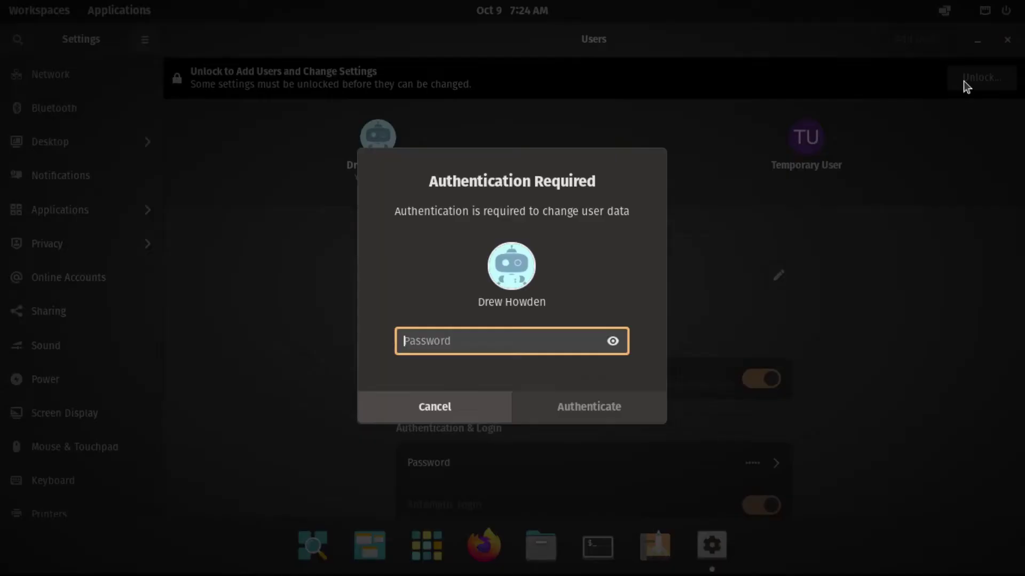
{"action": "type", "text": "••••••"}
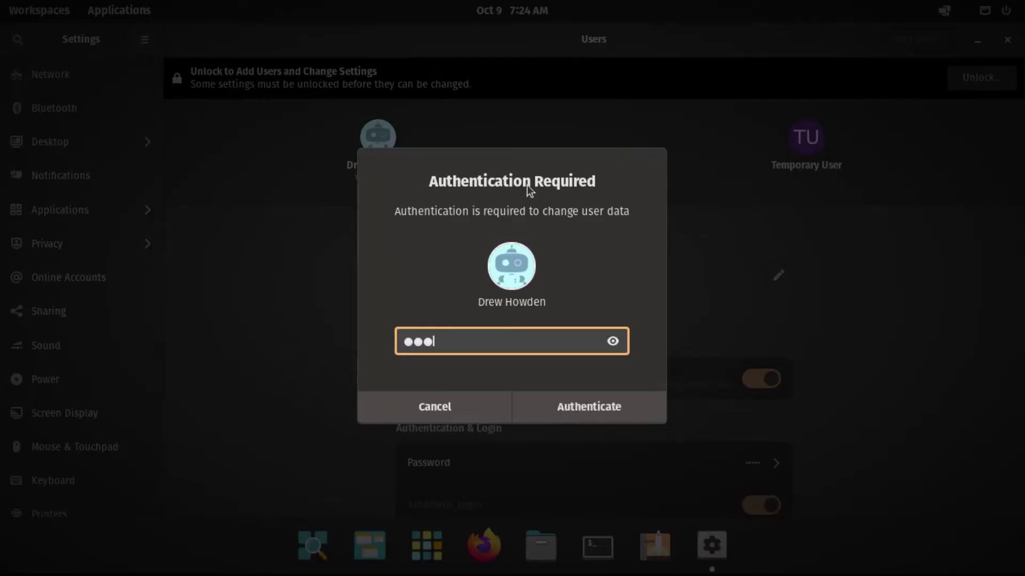
{"action": "key", "text": "Return"}
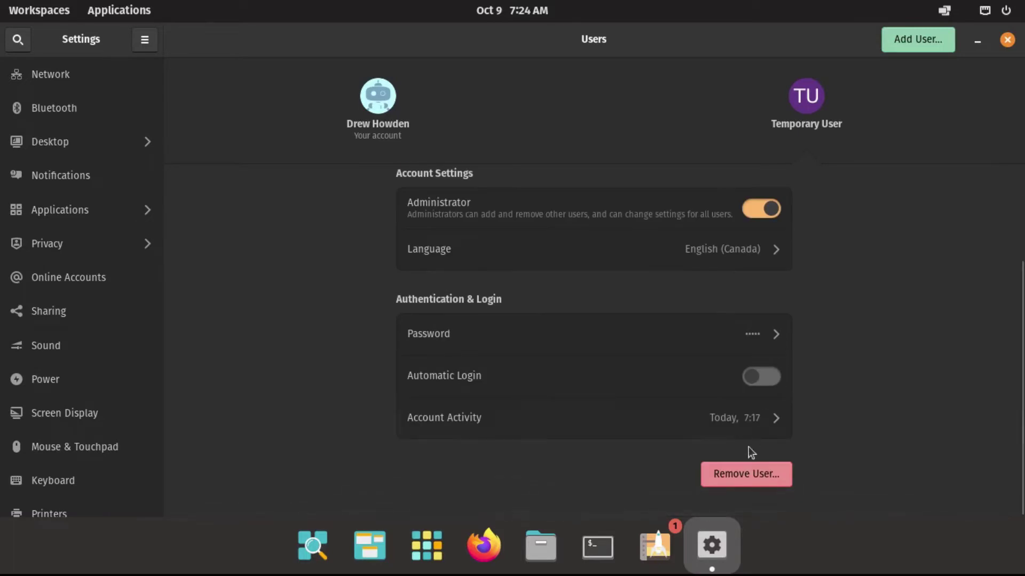
Remove the Temporary User account with Delete Files, then quit Settings.
{"action": "left_click", "coordinate": [742, 476]}
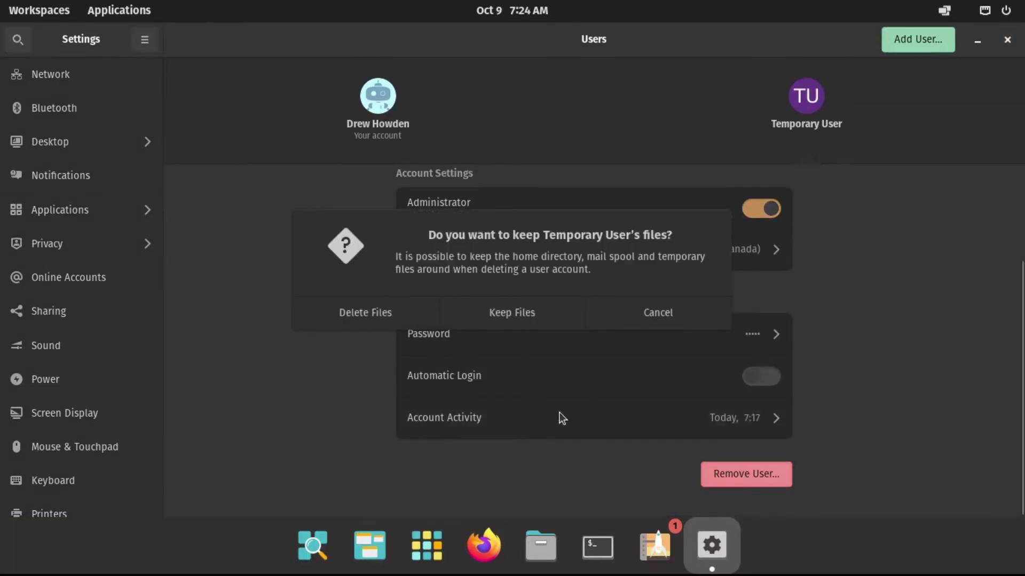
{"action": "left_click", "coordinate": [366, 313]}
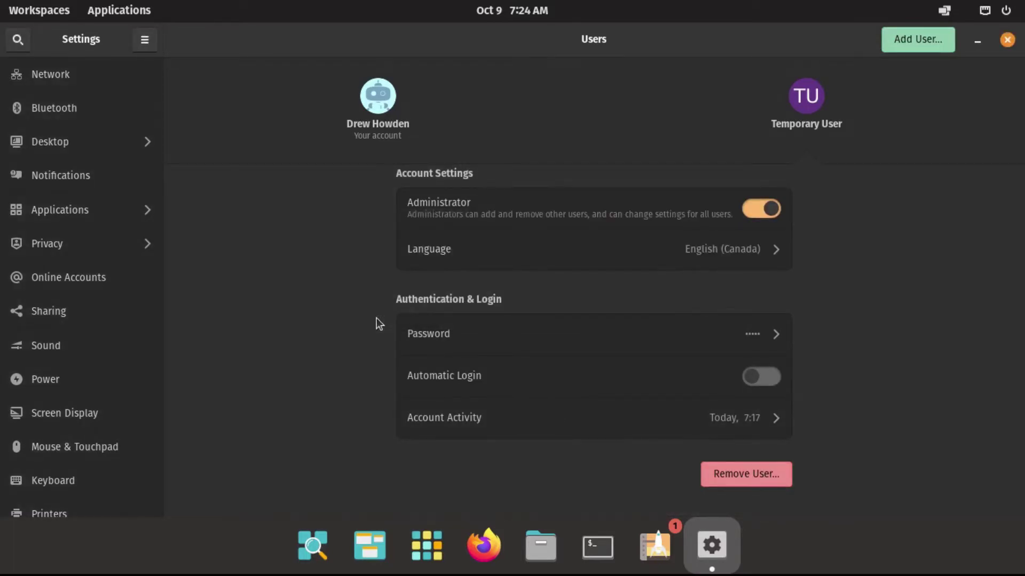
{"action": "key", "text": "ctrl+q"}
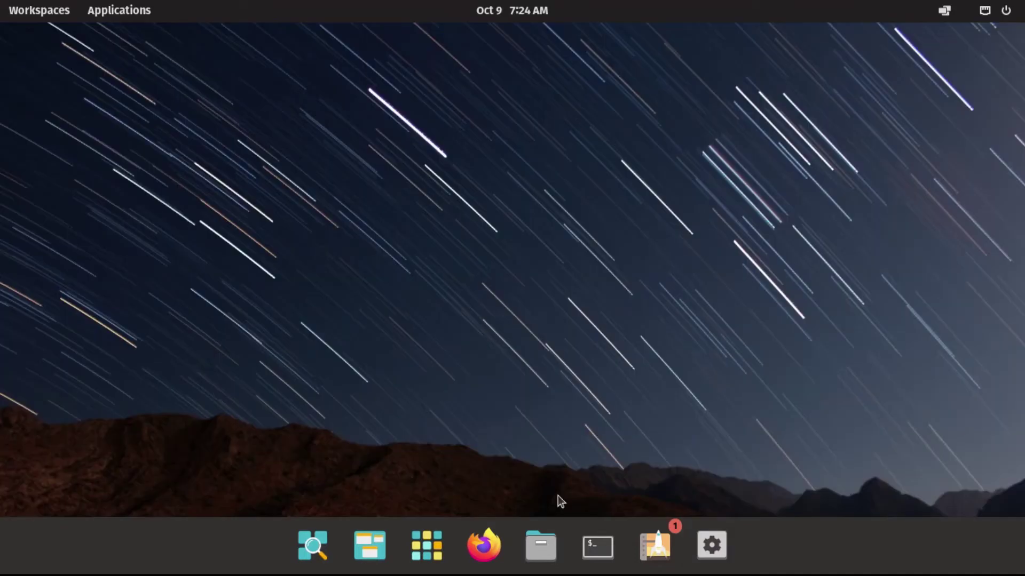
In Files, inspect the user's folder and its backup copy under /home, then return to Computer.
{"action": "key", "text": "super+f"}
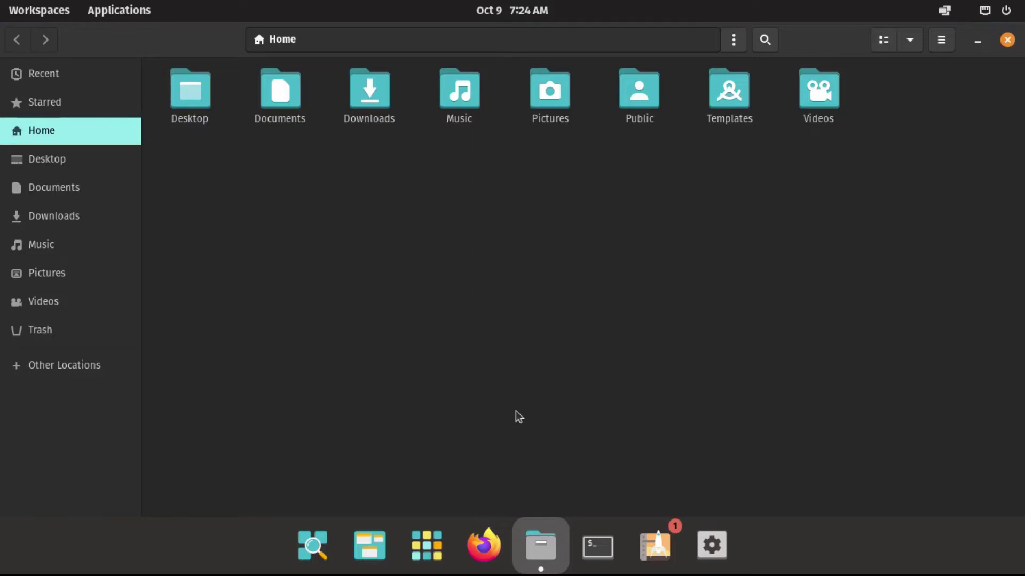
{"action": "left_click", "coordinate": [101, 367]}
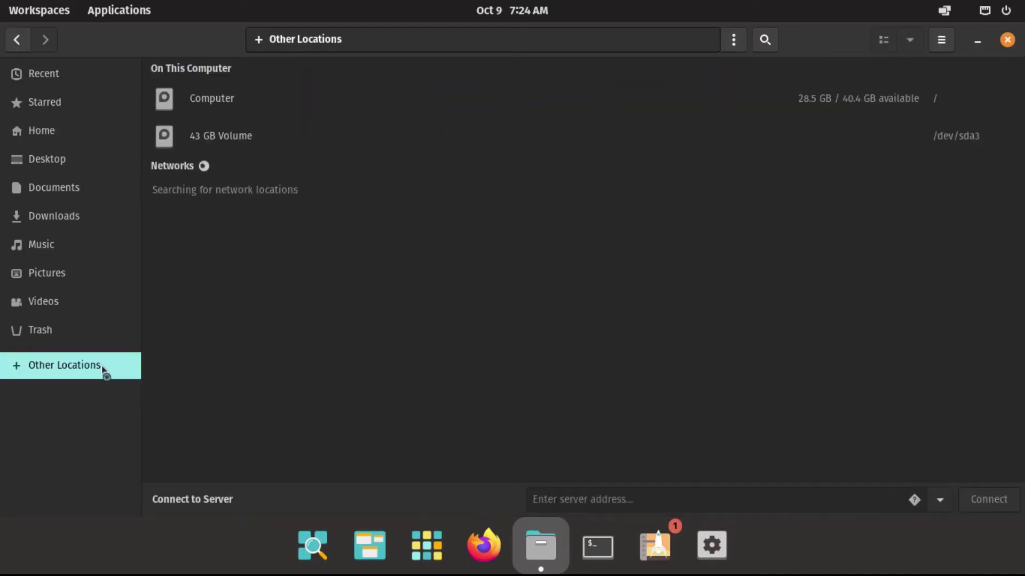
{"action": "left_click", "coordinate": [244, 110]}
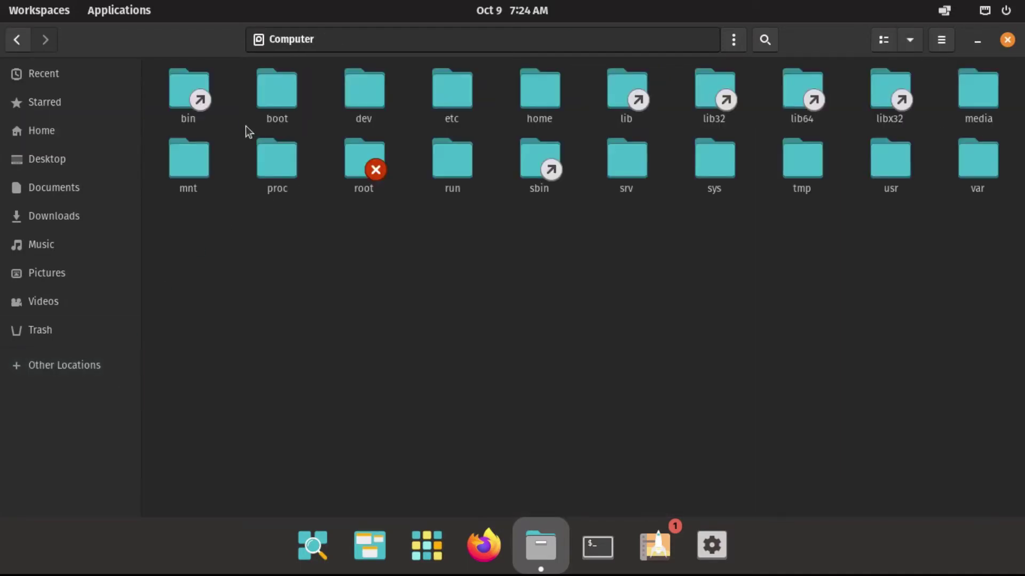
{"action": "double_click", "coordinate": [538, 90]}
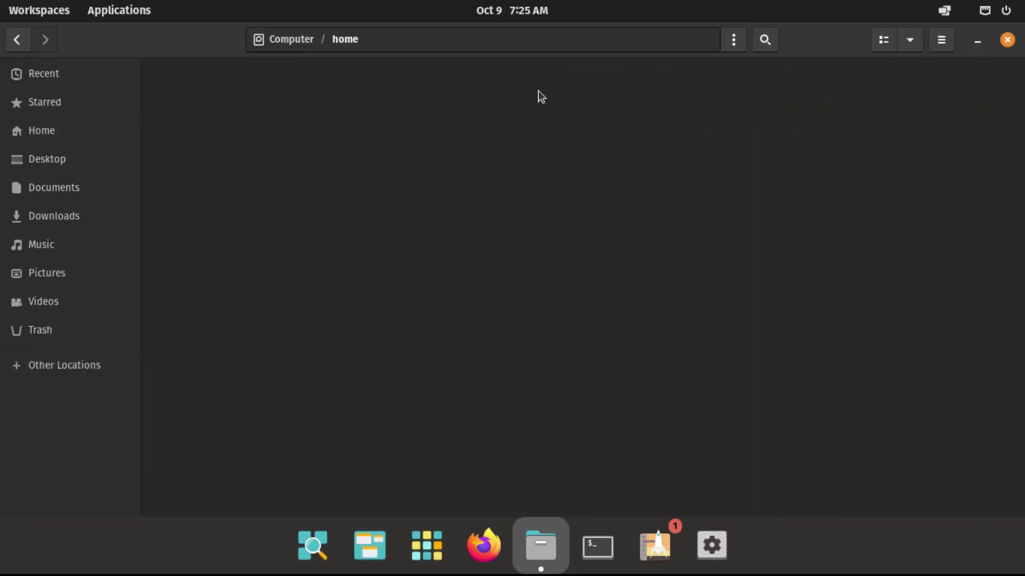
{"action": "left_click", "coordinate": [338, 96]}
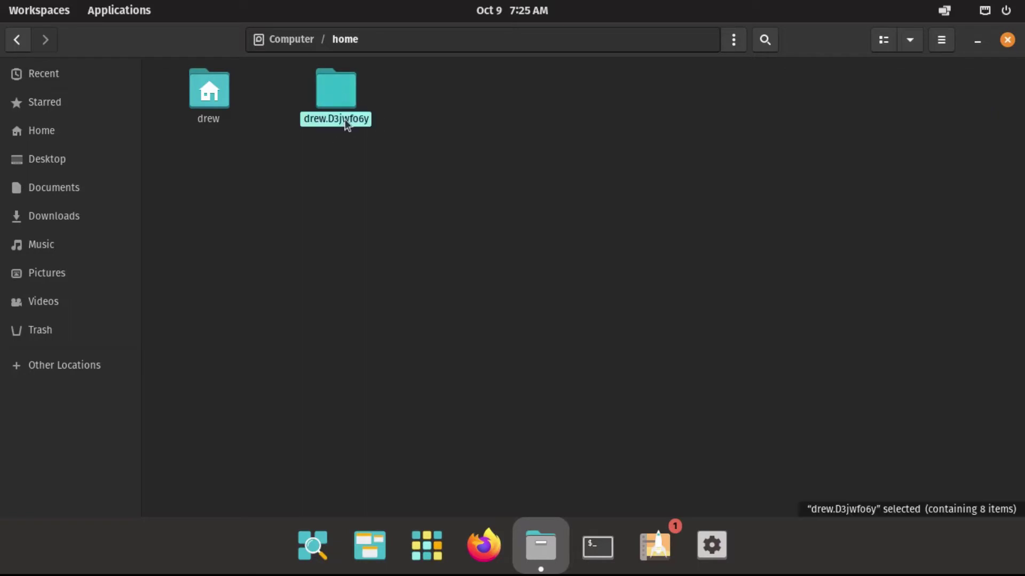
{"action": "left_click", "coordinate": [222, 99]}
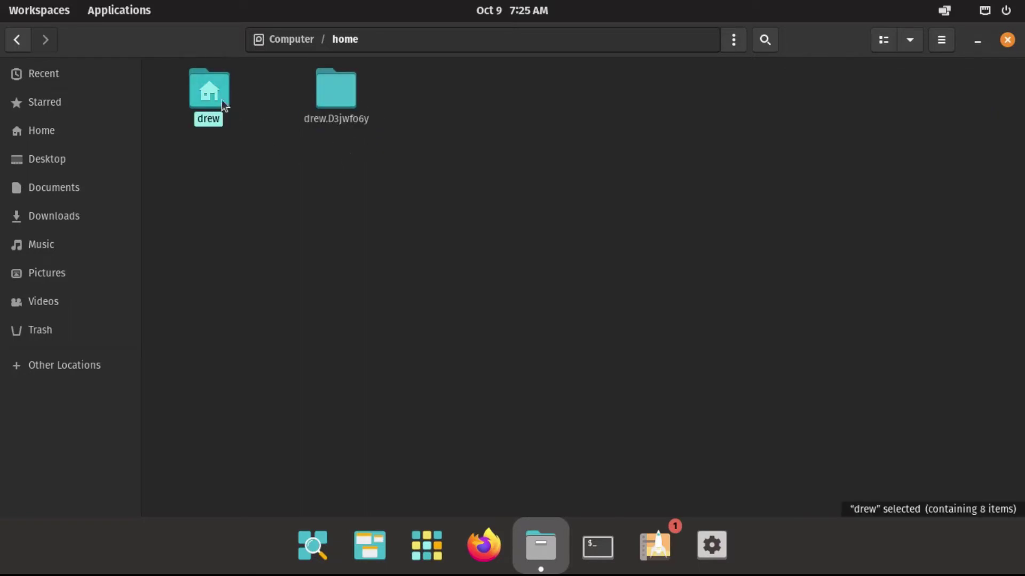
{"action": "right_click", "coordinate": [348, 86]}
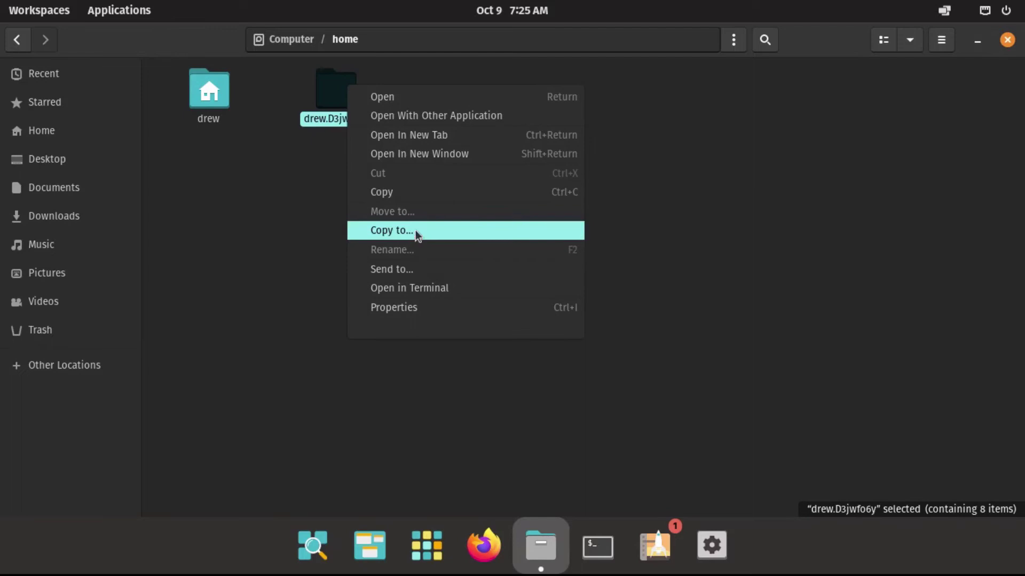
{"action": "left_click", "coordinate": [264, 235]}
{"action": "left_click", "coordinate": [287, 37]}
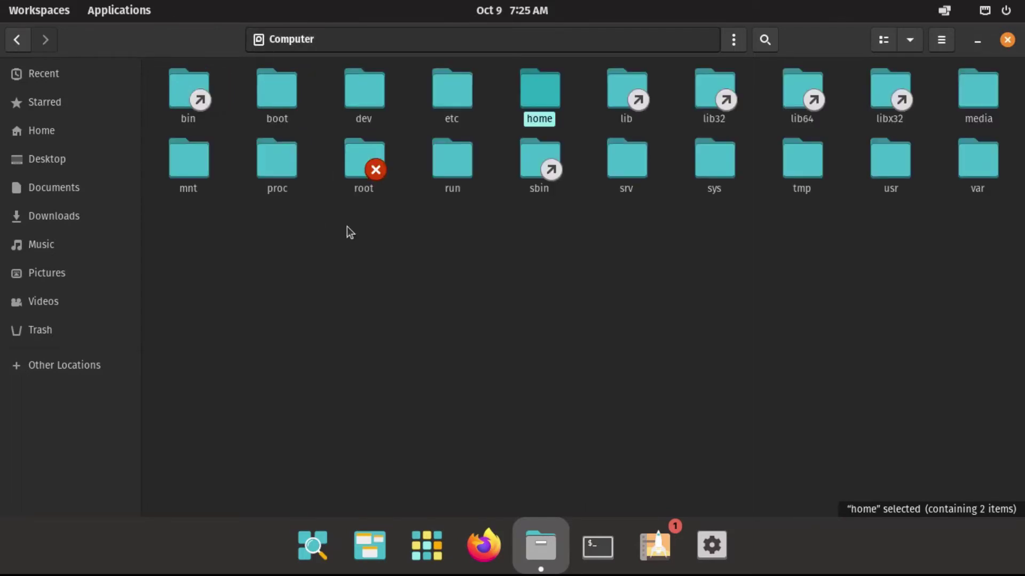
Open the file system as Administrator Root, go to /home and select the backup folder.
{"action": "double_click", "coordinate": [366, 150]}
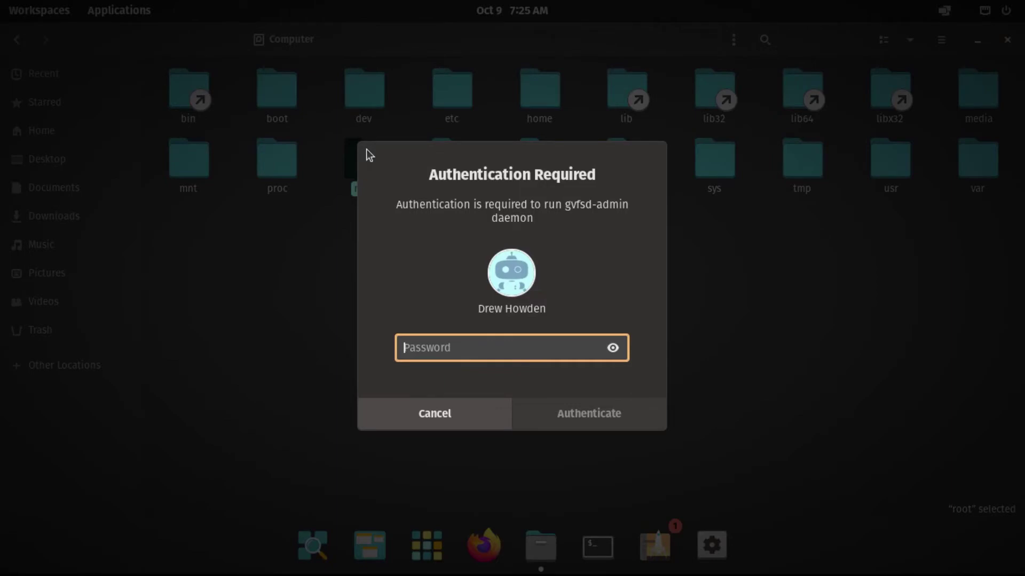
{"action": "type", "text": "•••••••"}
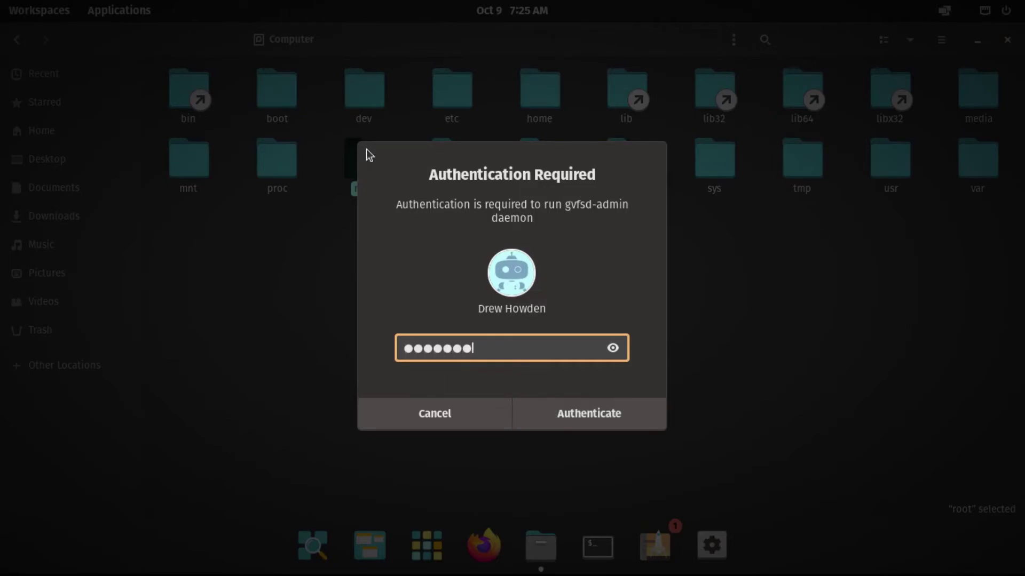
{"action": "type", "text": "•••••"}
{"action": "key", "text": "Return"}
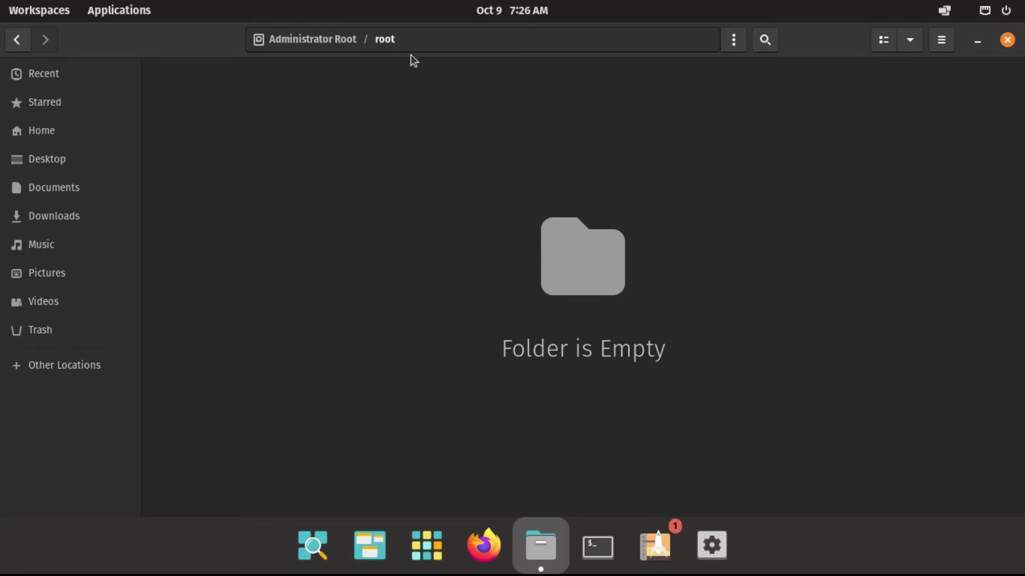
{"action": "left_click", "coordinate": [319, 47]}
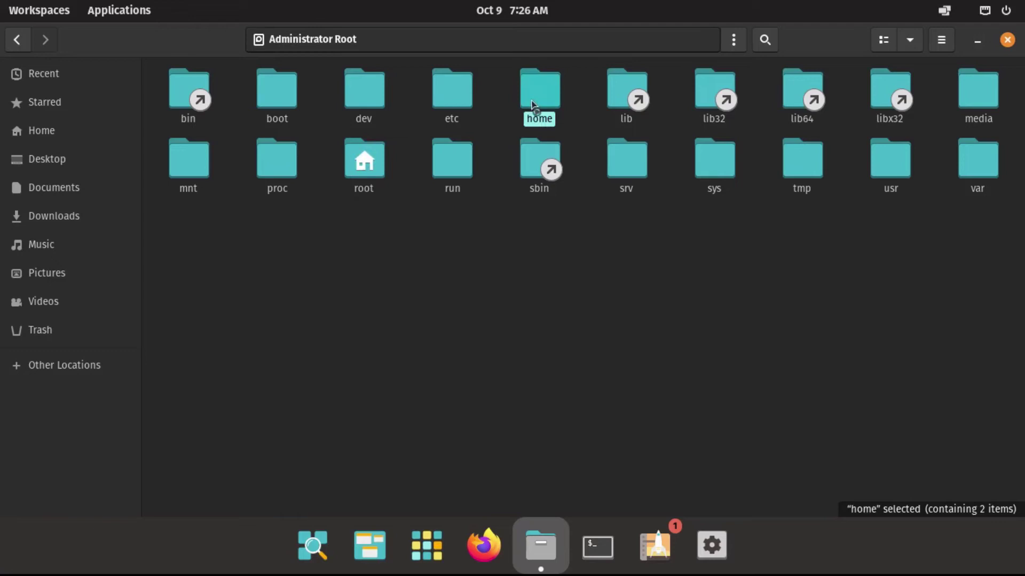
{"action": "double_click", "coordinate": [531, 101]}
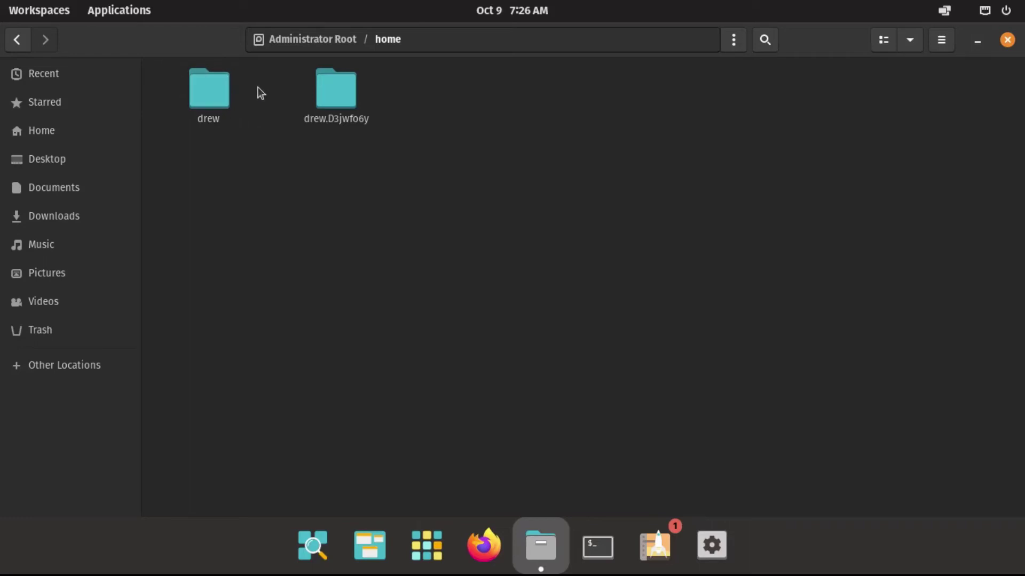
{"action": "left_click", "coordinate": [326, 124]}
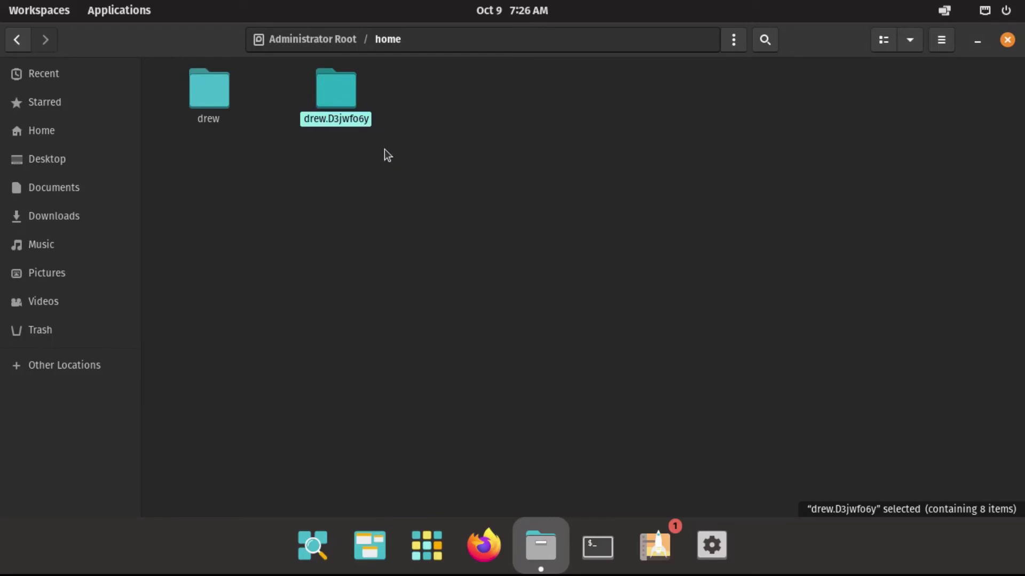
Permanently delete the home-folder backup copy from /home.
{"action": "key", "text": "Delete"}
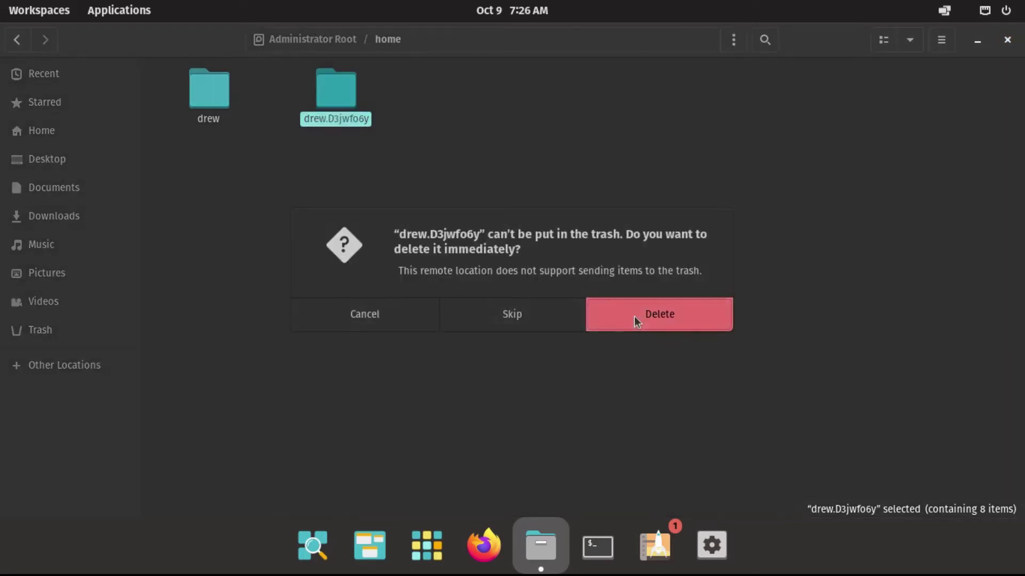
{"action": "left_click", "coordinate": [636, 319]}
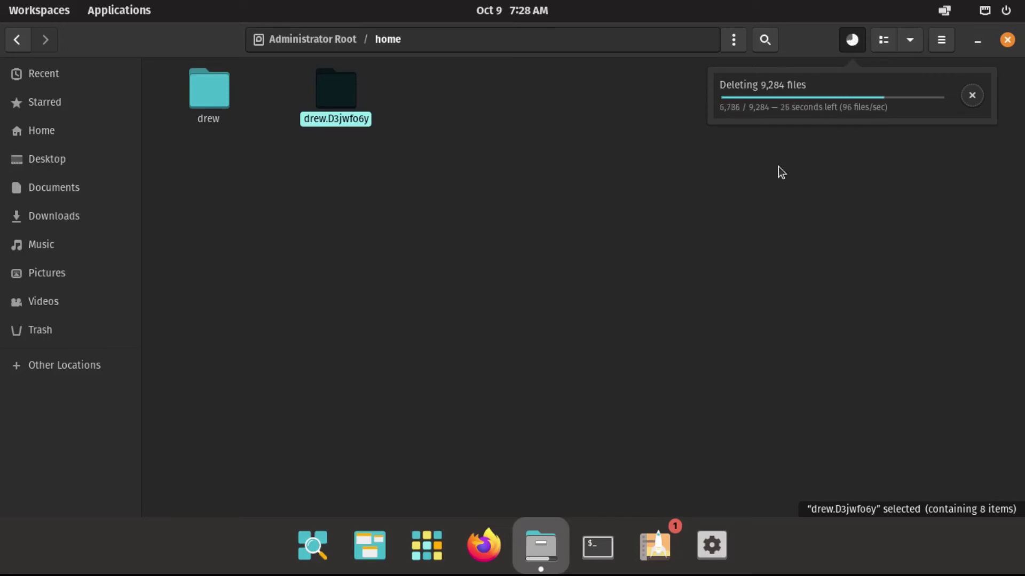
{"action": "left_click", "coordinate": [1008, 40]}
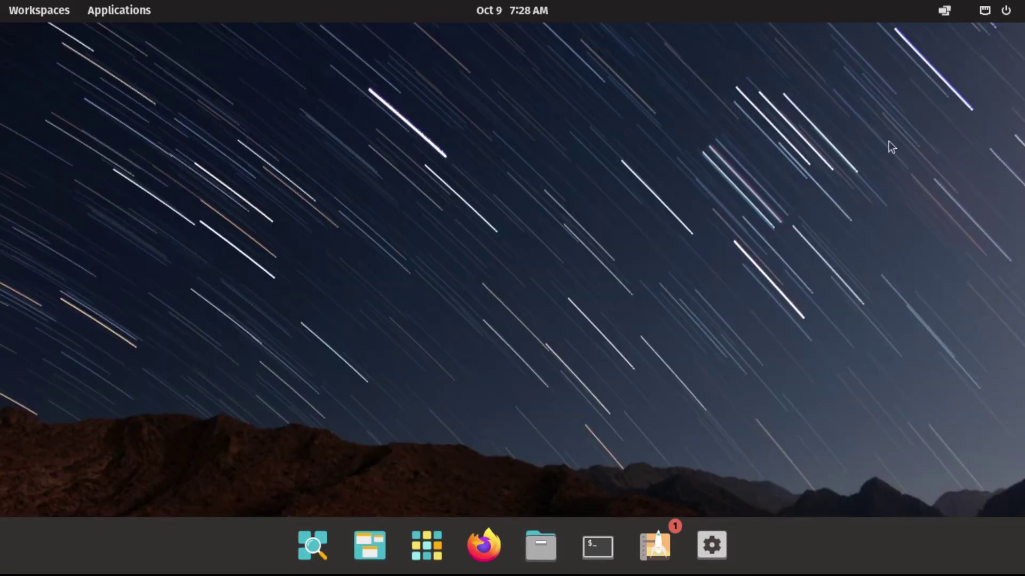